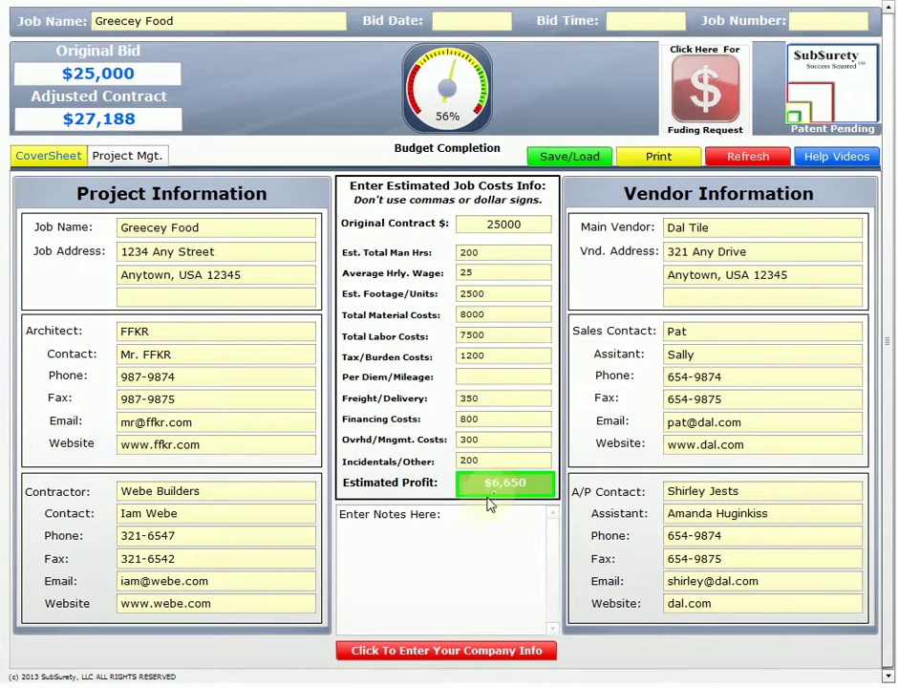
# Examine the project's productivity charts, comparing actual with estimated footage per hour, footage set, labor per square foot and hourly wage
pyautogui.click(151, 162)
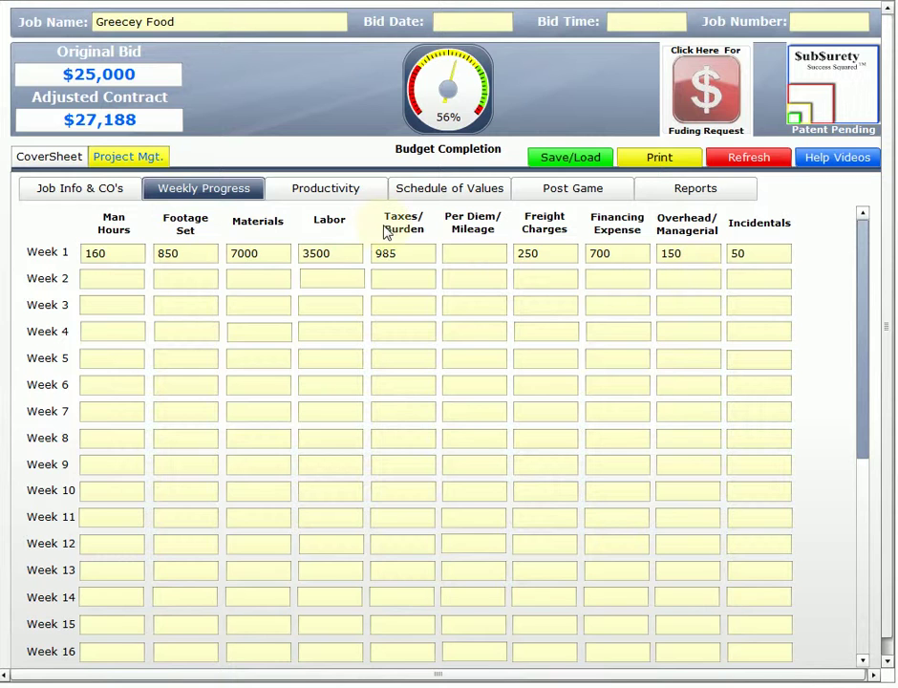
pyautogui.click(324, 191)
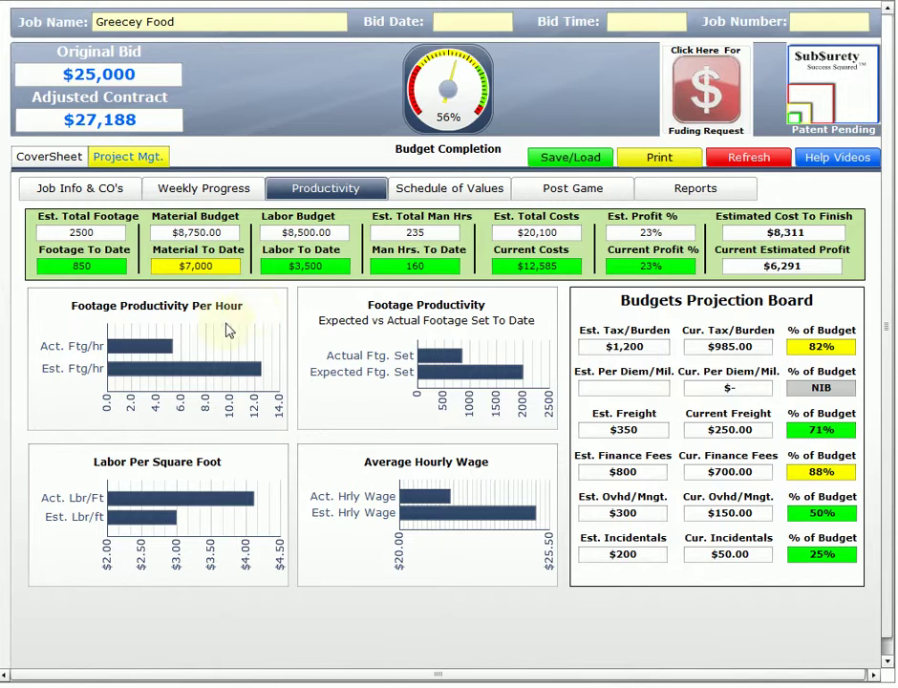
pyautogui.moveTo(151, 355)
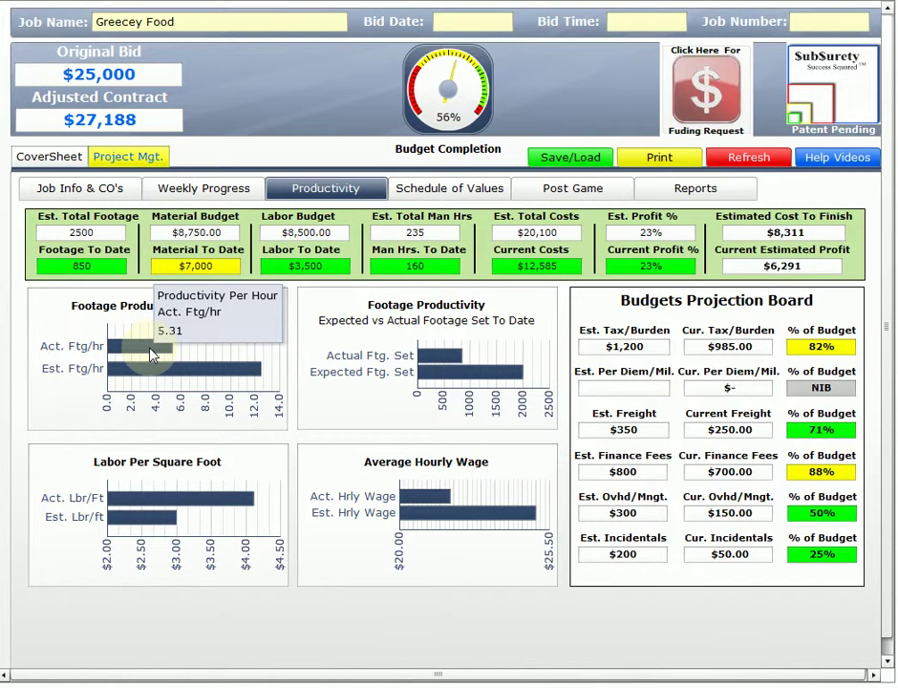
pyautogui.moveTo(151, 377)
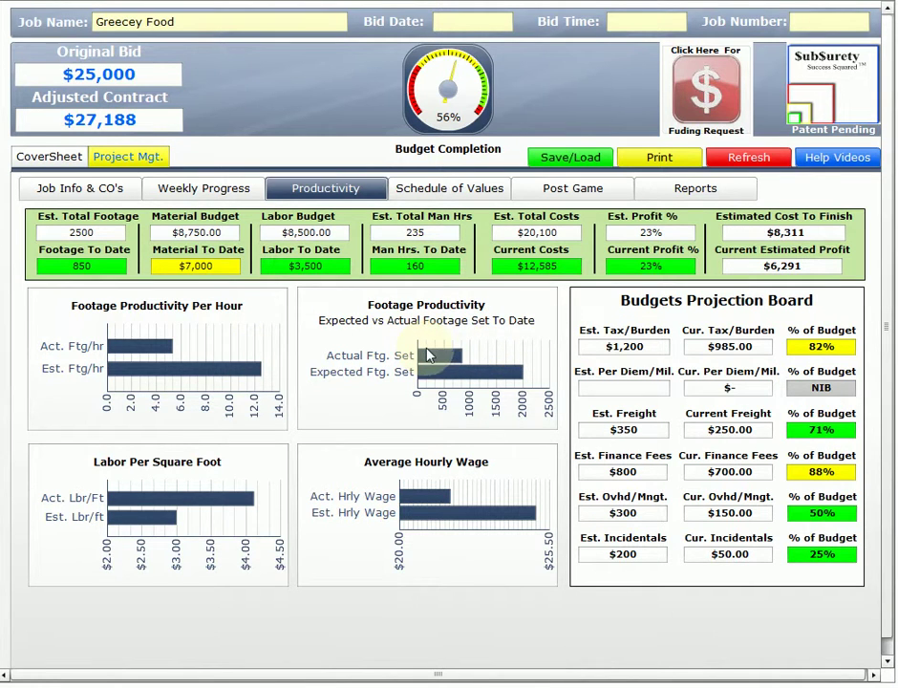
pyautogui.moveTo(427, 356)
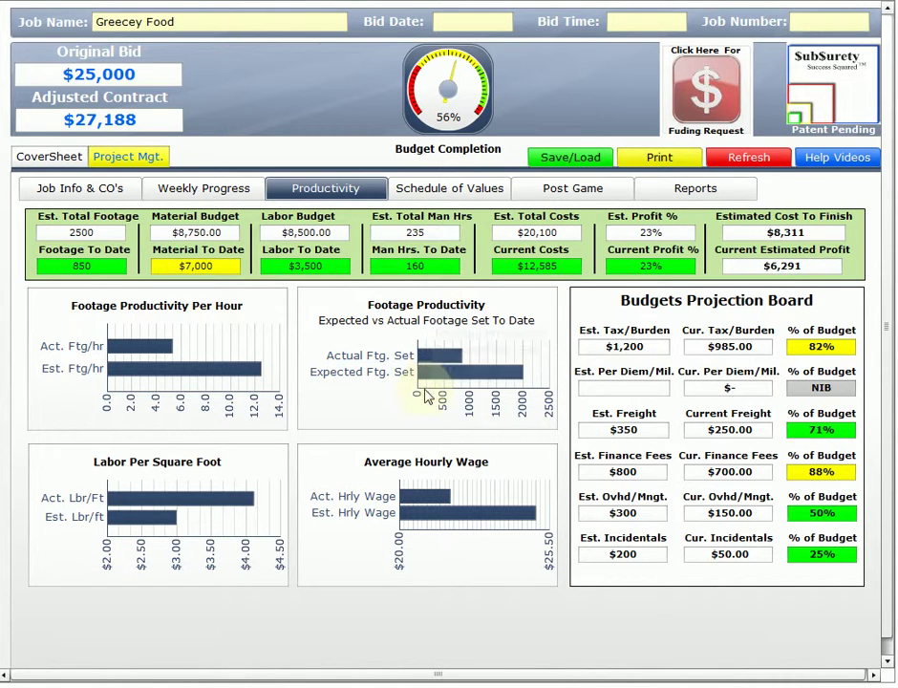
pyautogui.moveTo(195, 503)
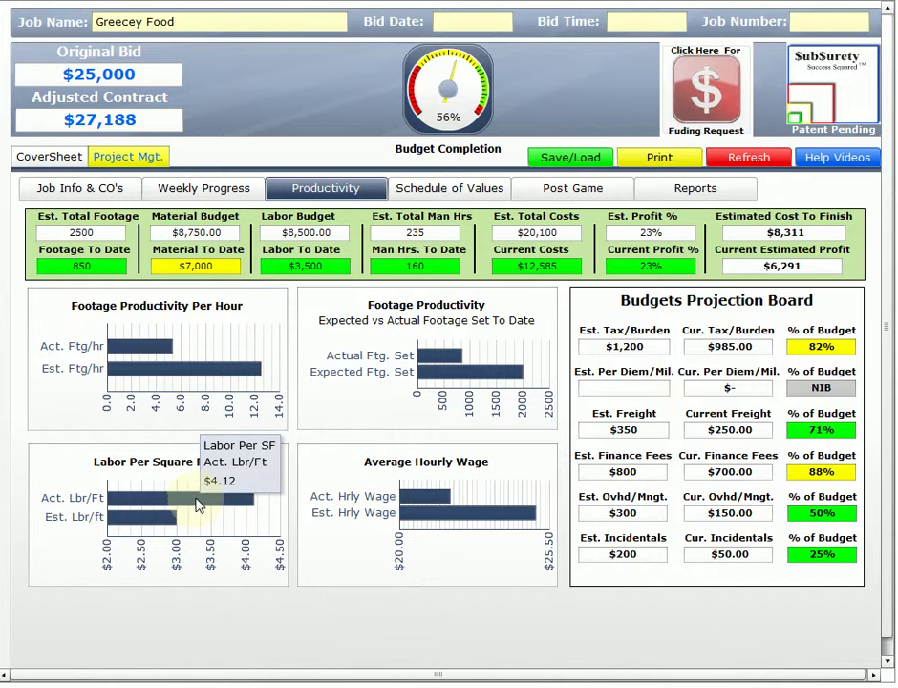
pyautogui.moveTo(154, 524)
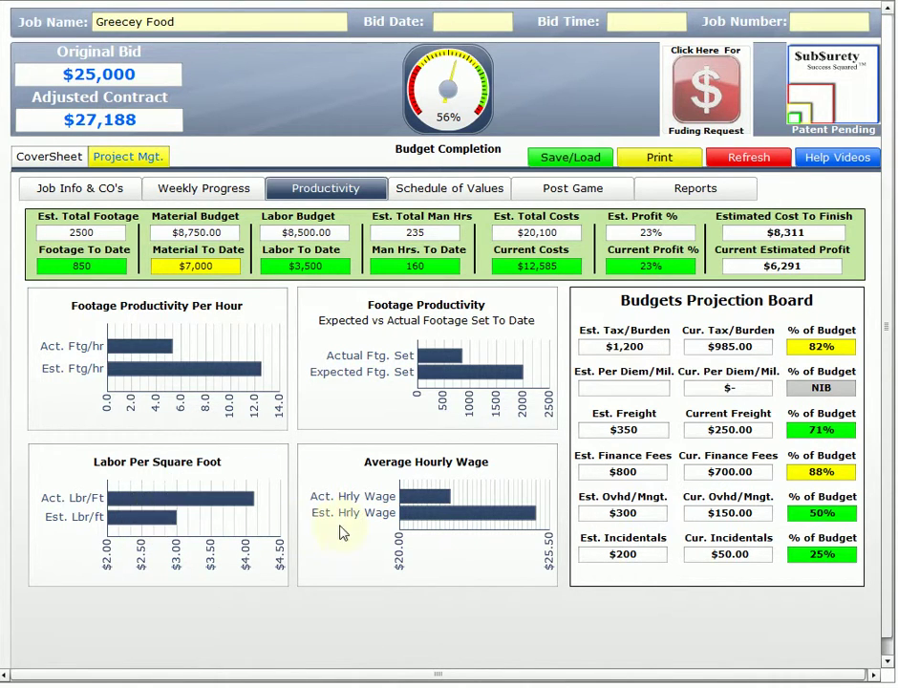
pyautogui.moveTo(428, 497)
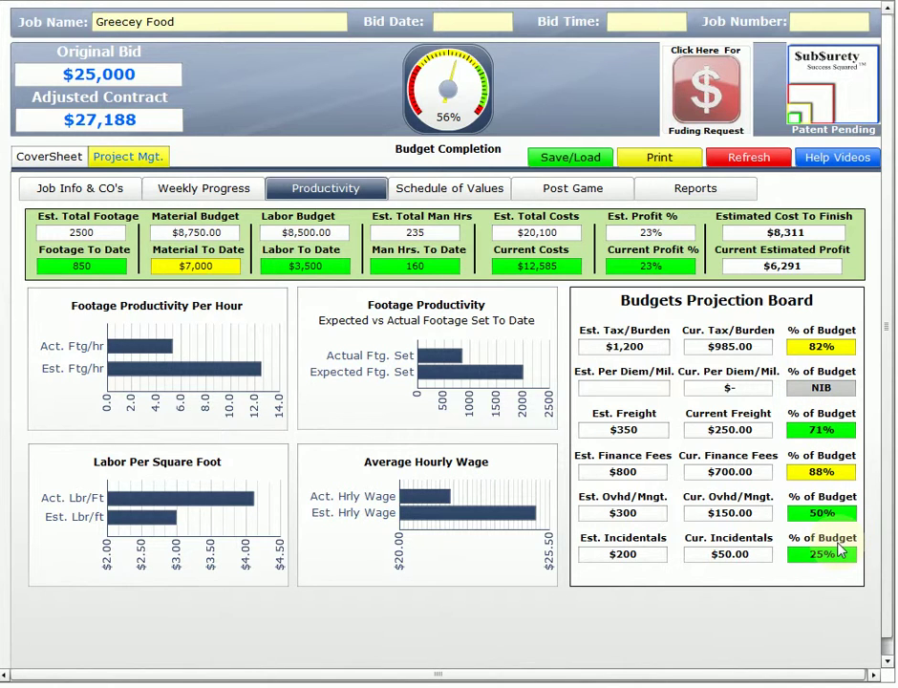
# Record Week 2 progress with 120 man hours, 1500 footage set and 500 in materials
pyautogui.click(226, 197)
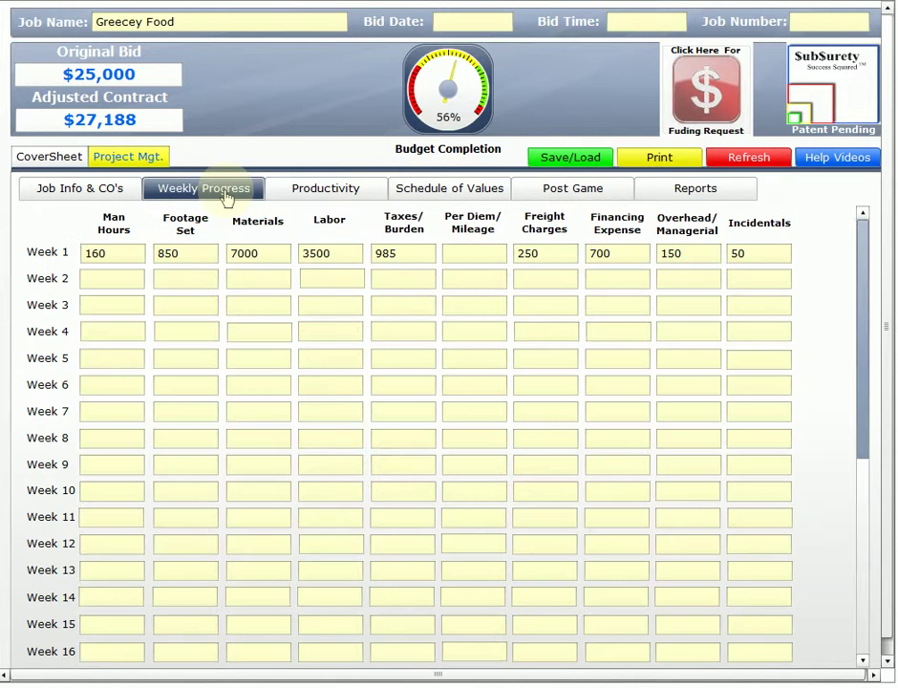
pyautogui.click(112, 277)
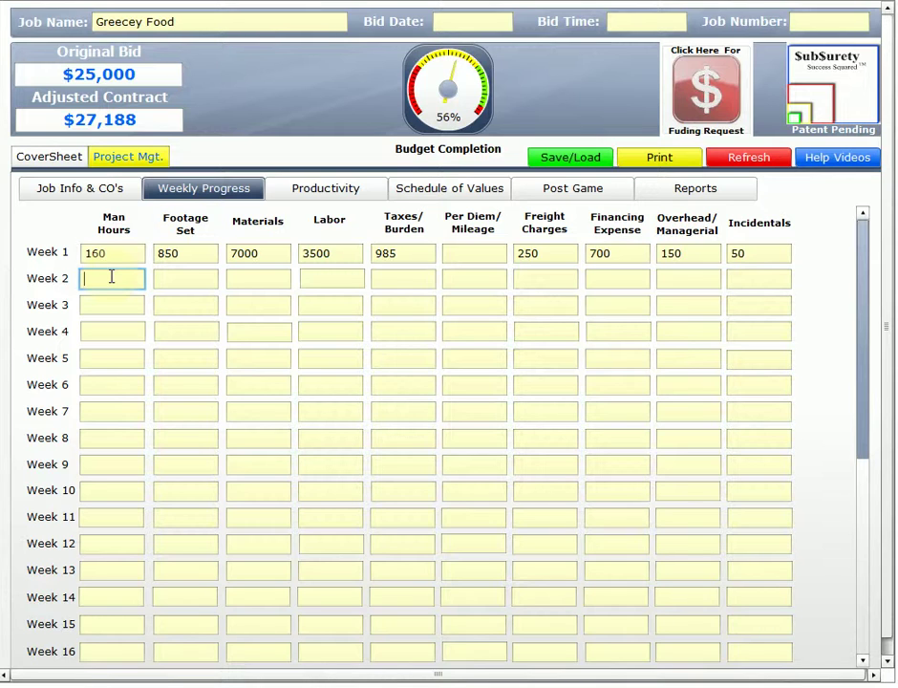
pyautogui.write('120')
pyautogui.click(163, 278)
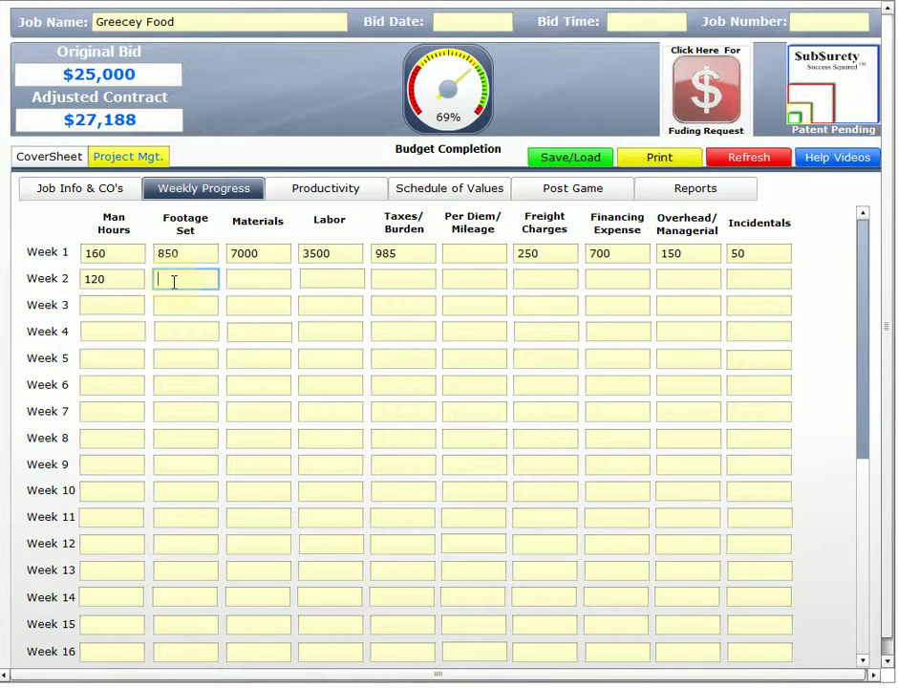
pyautogui.write('1500')
pyautogui.click(252, 277)
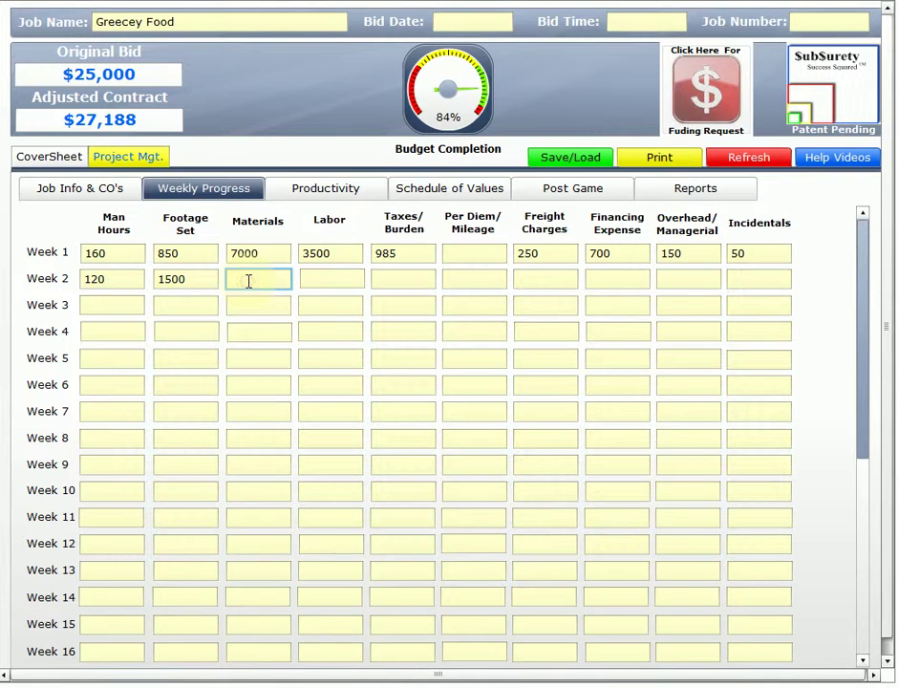
pyautogui.write('500')
# Complete the Week 2 costs with labor 2800, taxes/burden 350, overhead/managerial 100 and incidentals 50
pyautogui.click(315, 277)
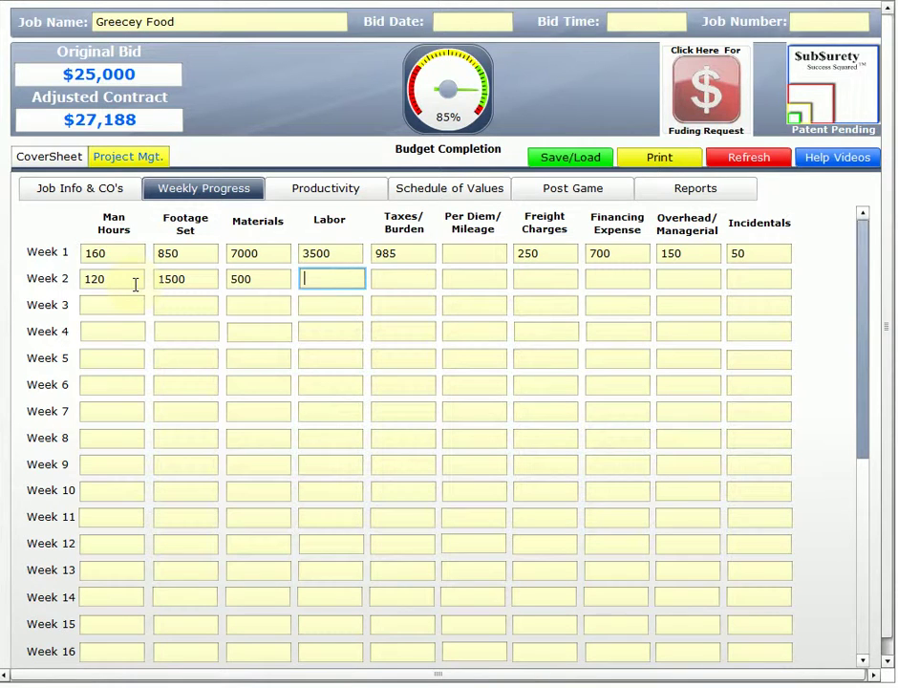
pyautogui.write('2800')
pyautogui.click(395, 277)
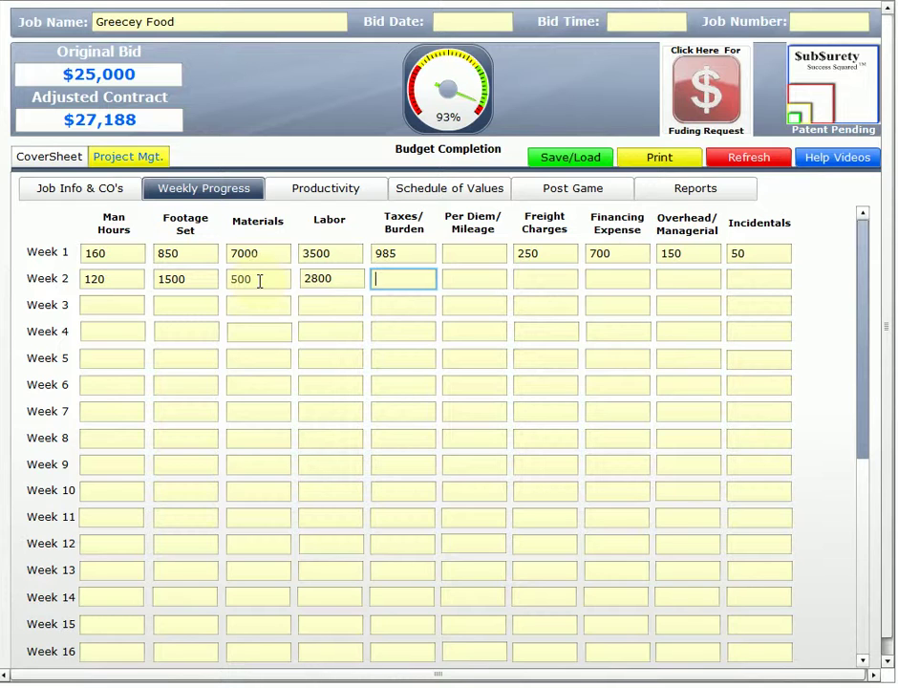
pyautogui.write('350')
pyautogui.click(537, 281)
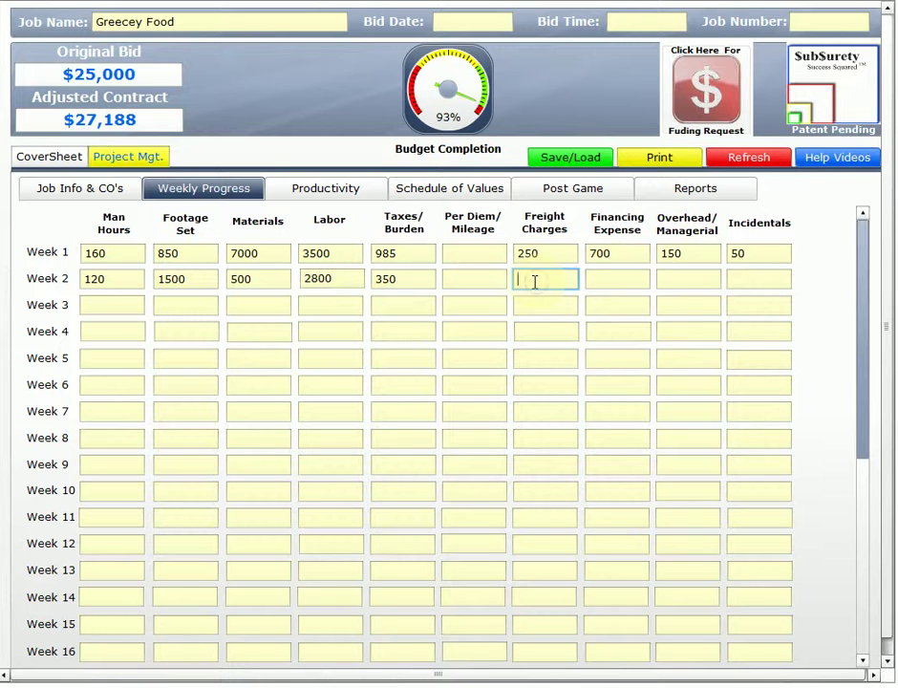
pyautogui.click(676, 275)
pyautogui.write('100')
pyautogui.click(737, 276)
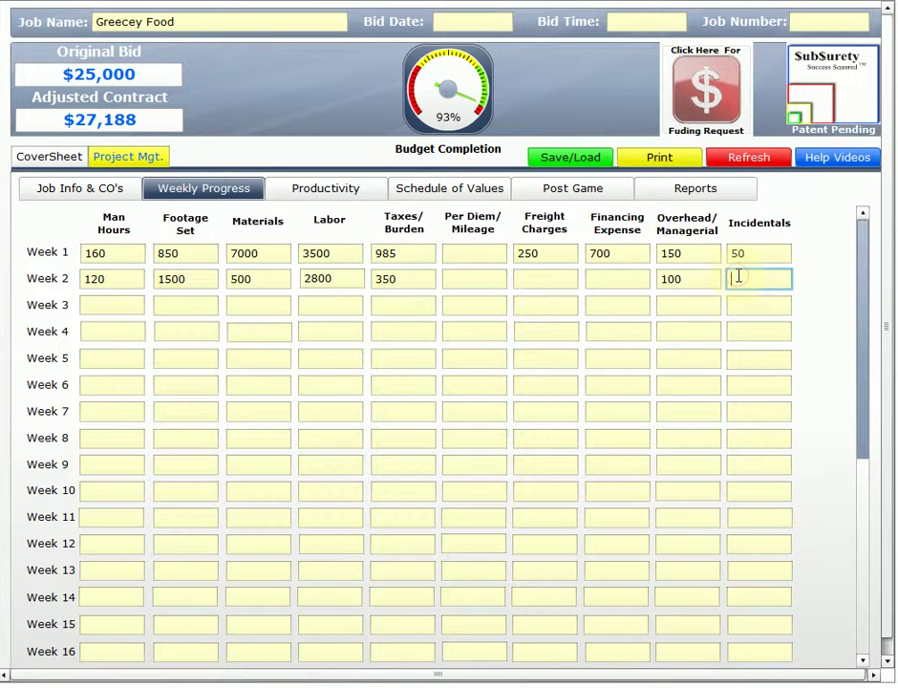
pyautogui.write('50')
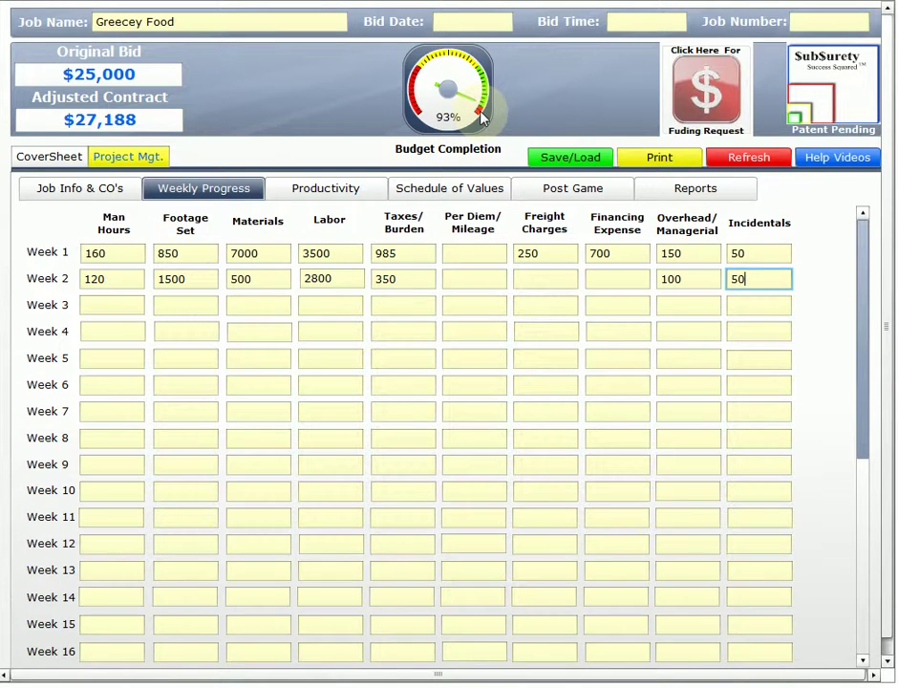
# Review the productivity charts and budget projection board with the Week 2 entries included
pyautogui.click(330, 201)
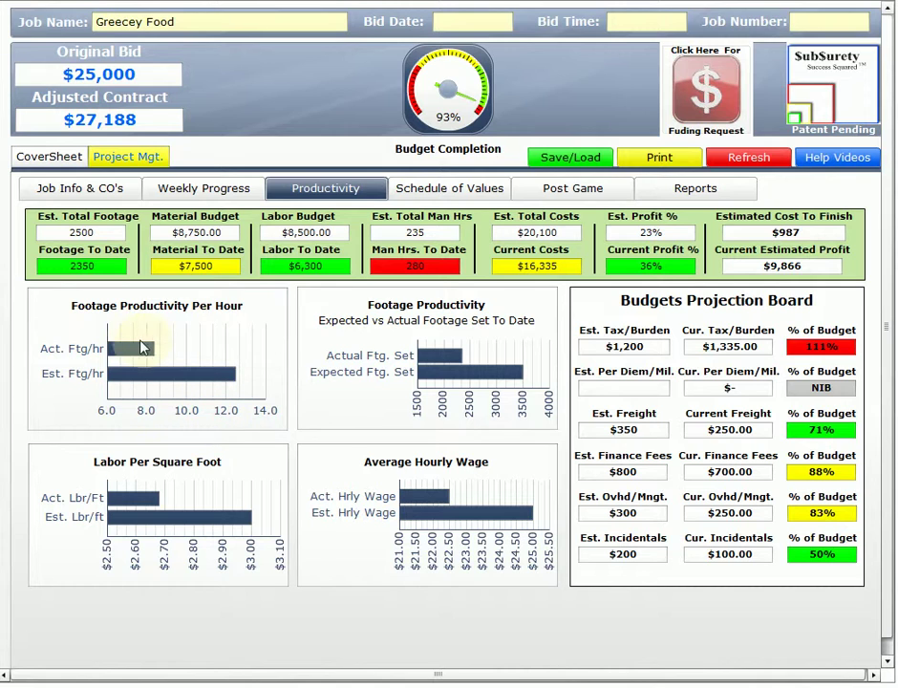
pyautogui.moveTo(128, 357)
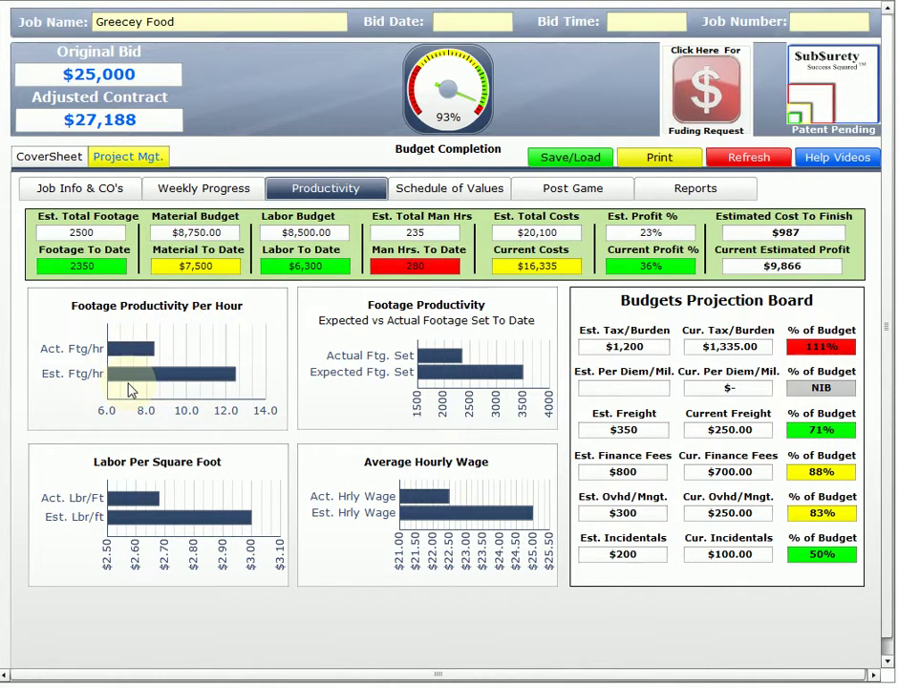
pyautogui.moveTo(135, 385)
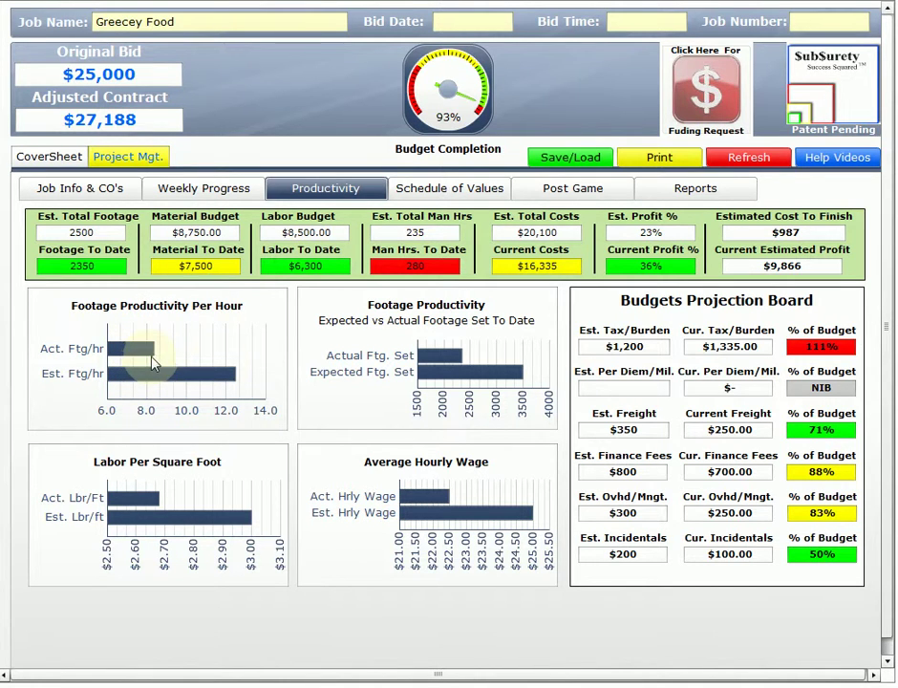
pyautogui.moveTo(458, 361)
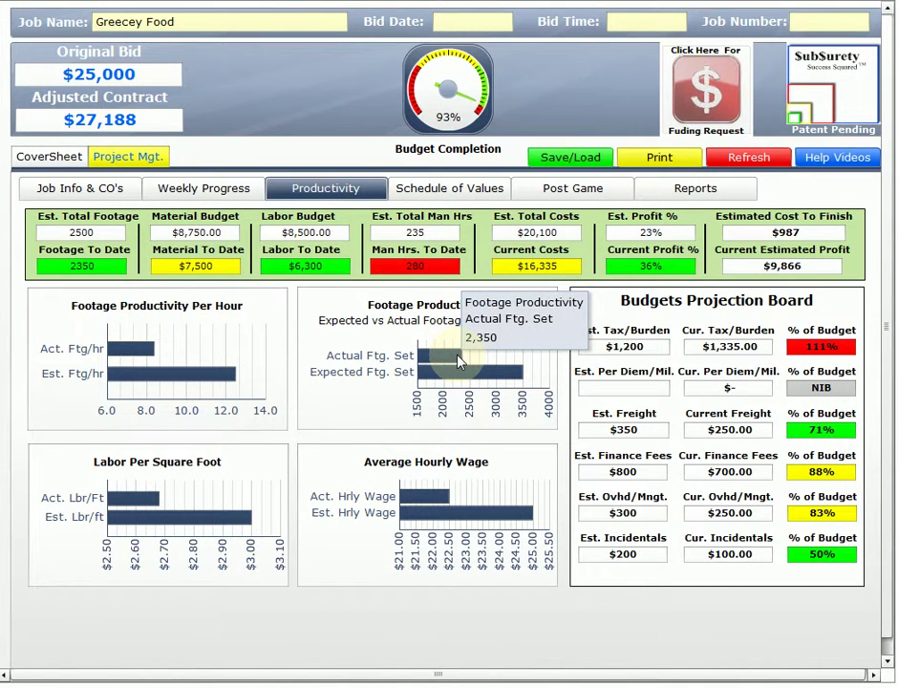
pyautogui.moveTo(456, 382)
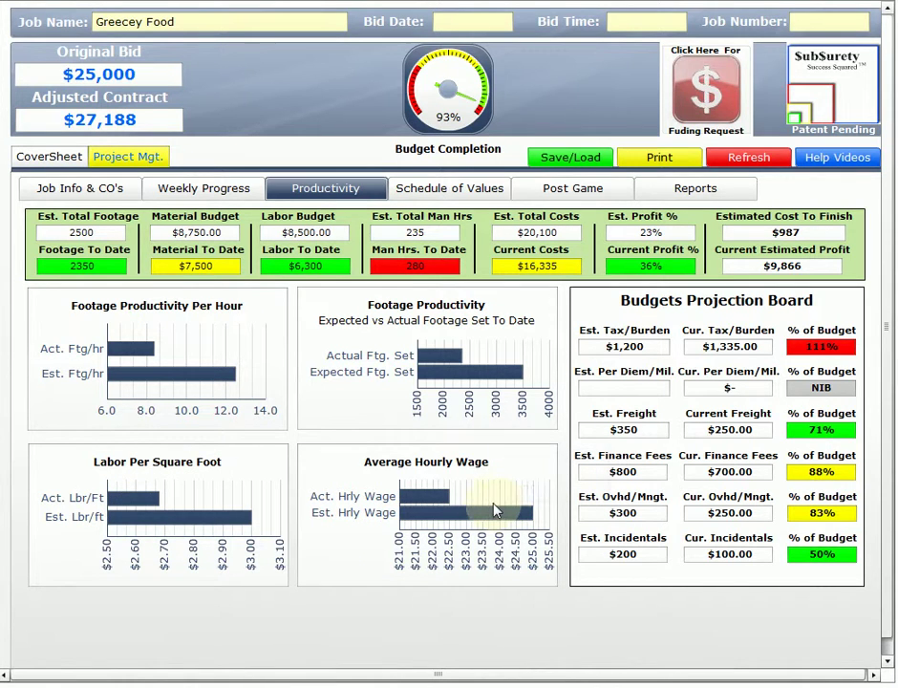
pyautogui.moveTo(437, 499)
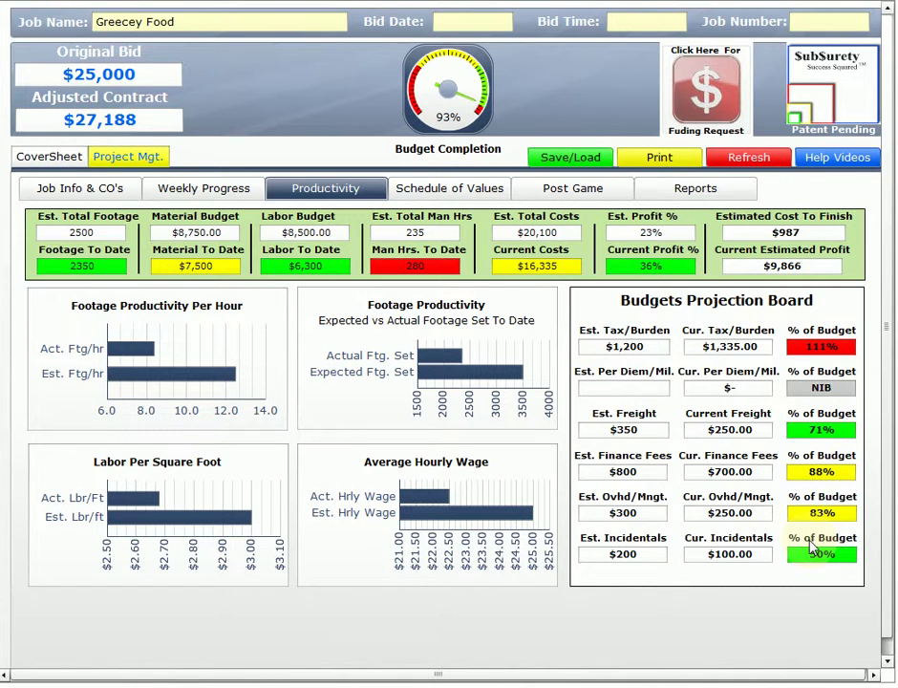
# Record Week 3 progress with 20 man hours, 150 footage set and 50 in materials
pyautogui.click(196, 195)
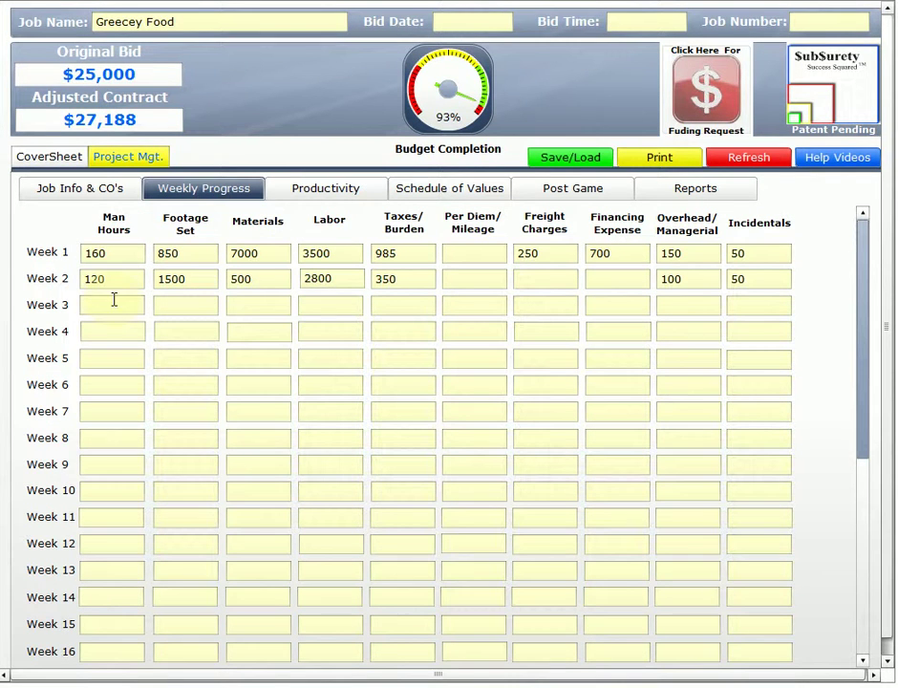
pyautogui.click(112, 305)
pyautogui.write('20')
pyautogui.click(190, 306)
pyautogui.write('150')
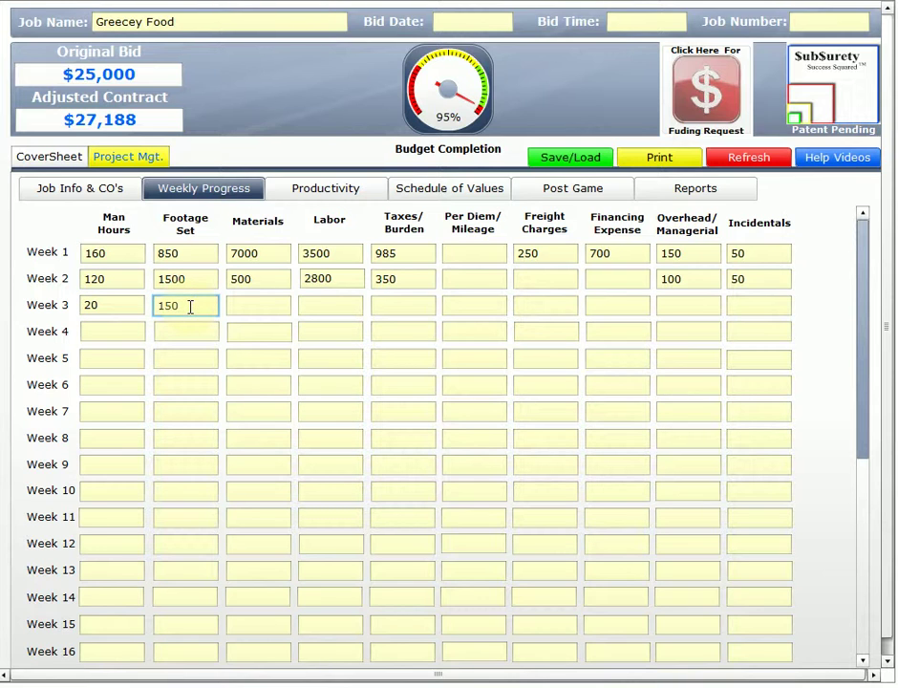
pyautogui.click(257, 306)
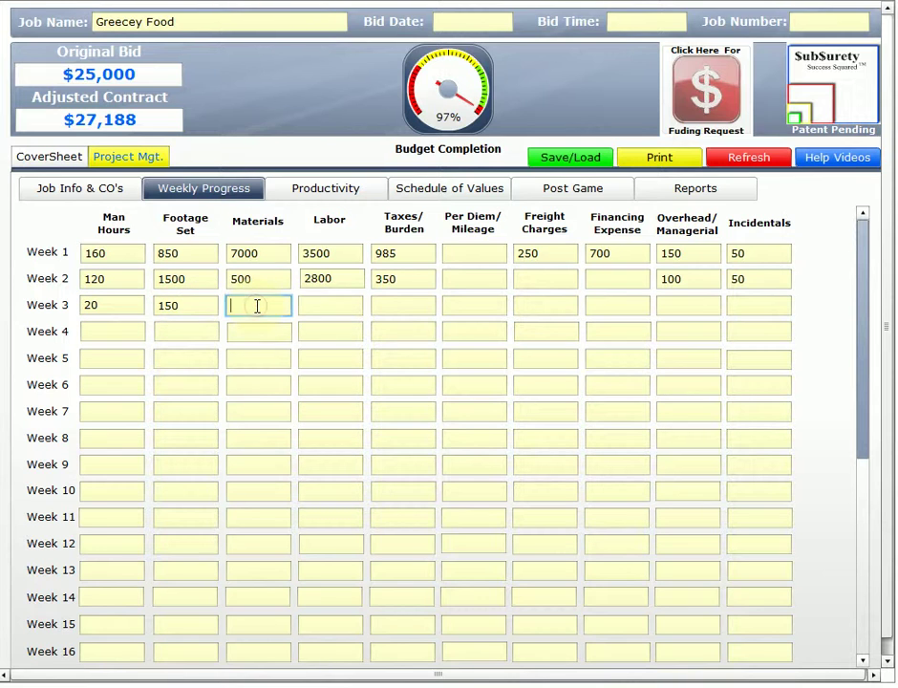
pyautogui.write('50')
# Complete the Week 3 costs with labor 300, taxes/burden 75, overhead/managerial 50 and incidentals 50
pyautogui.click(327, 305)
pyautogui.write('300')
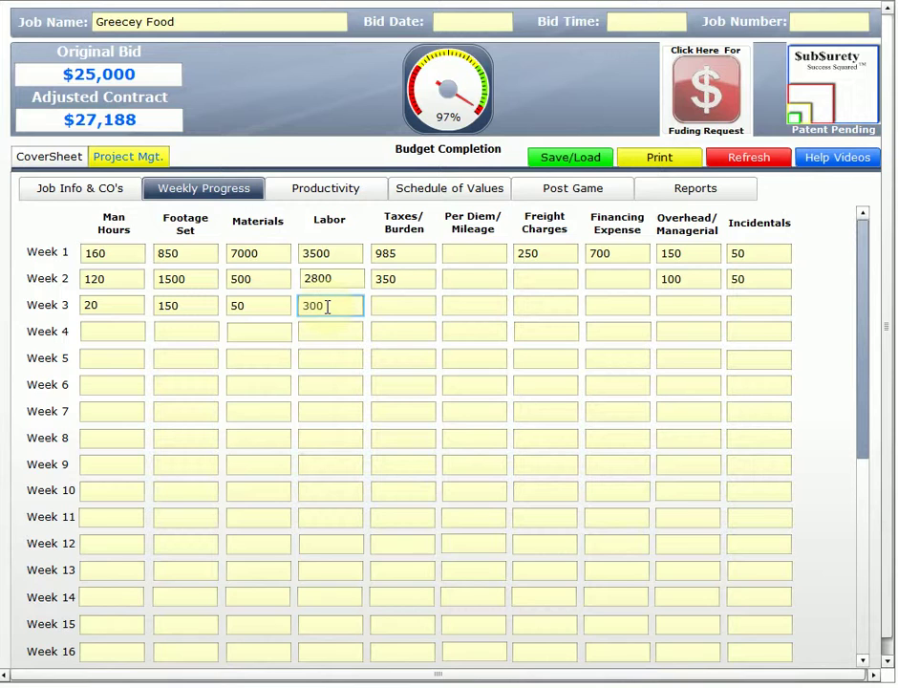
pyautogui.click(410, 306)
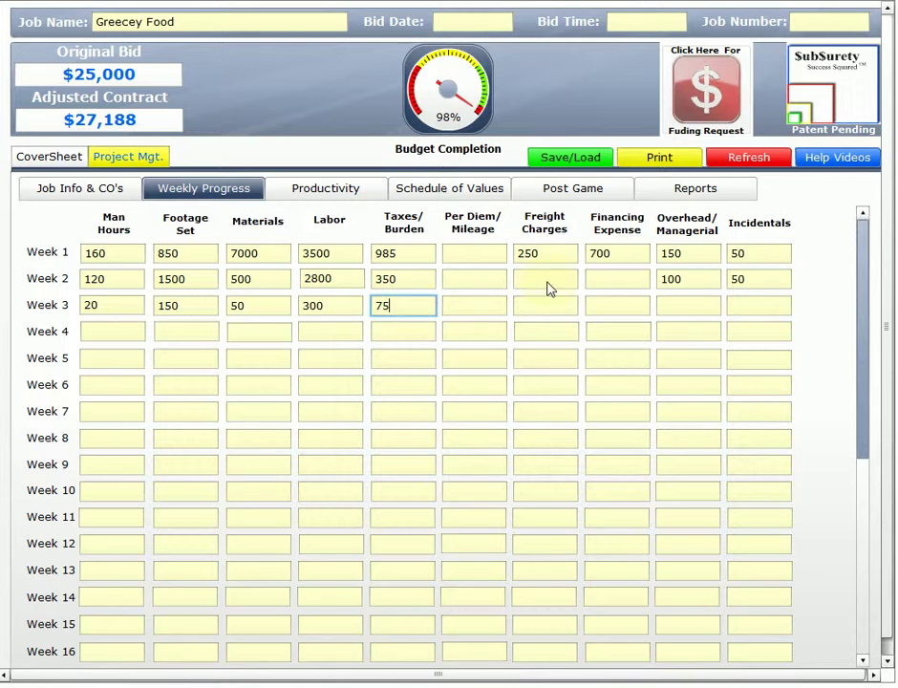
pyautogui.click(677, 305)
pyautogui.write('50')
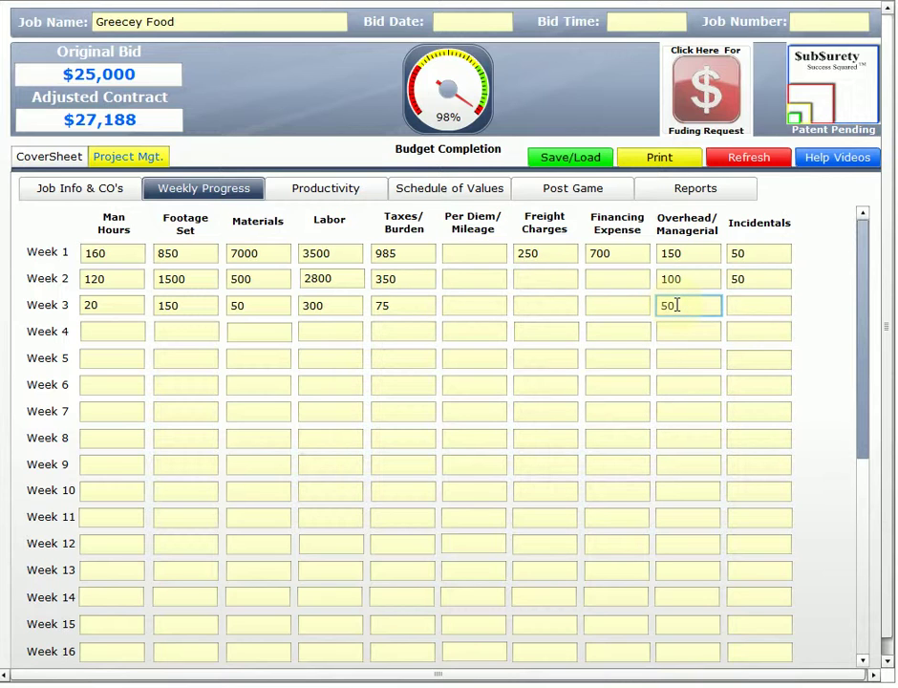
pyautogui.click(769, 302)
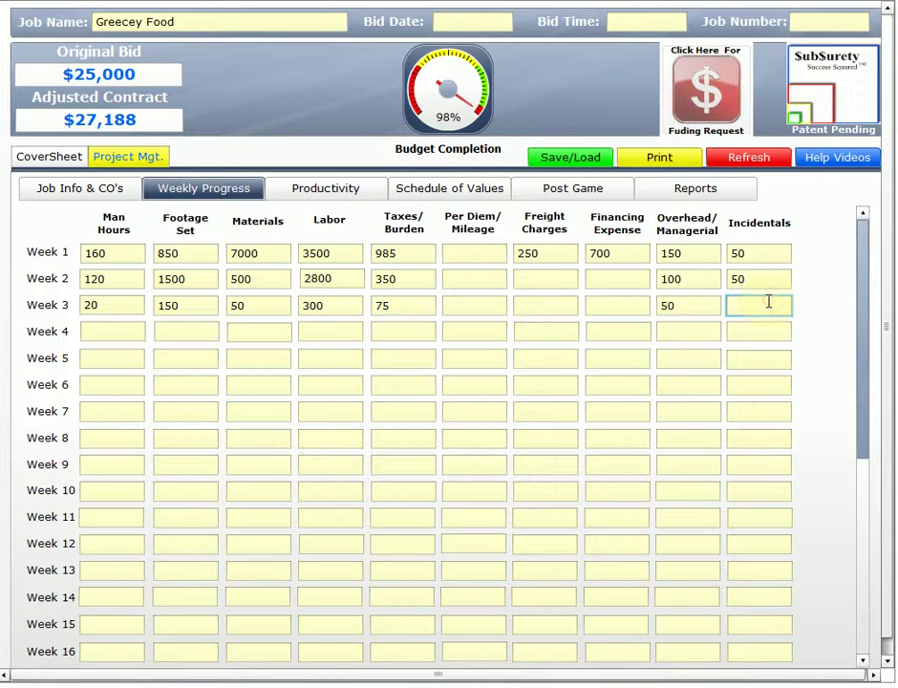
pyautogui.write('50')
# Compare the current estimated profit in the productivity overview with the original estimated profit on the cover sheet
pyautogui.click(314, 200)
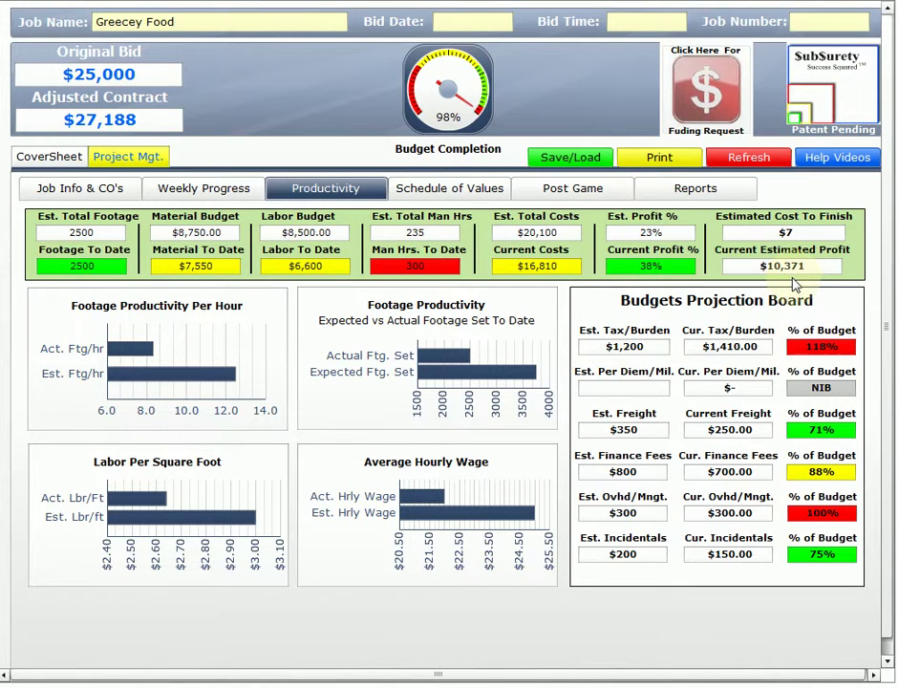
pyautogui.click(59, 162)
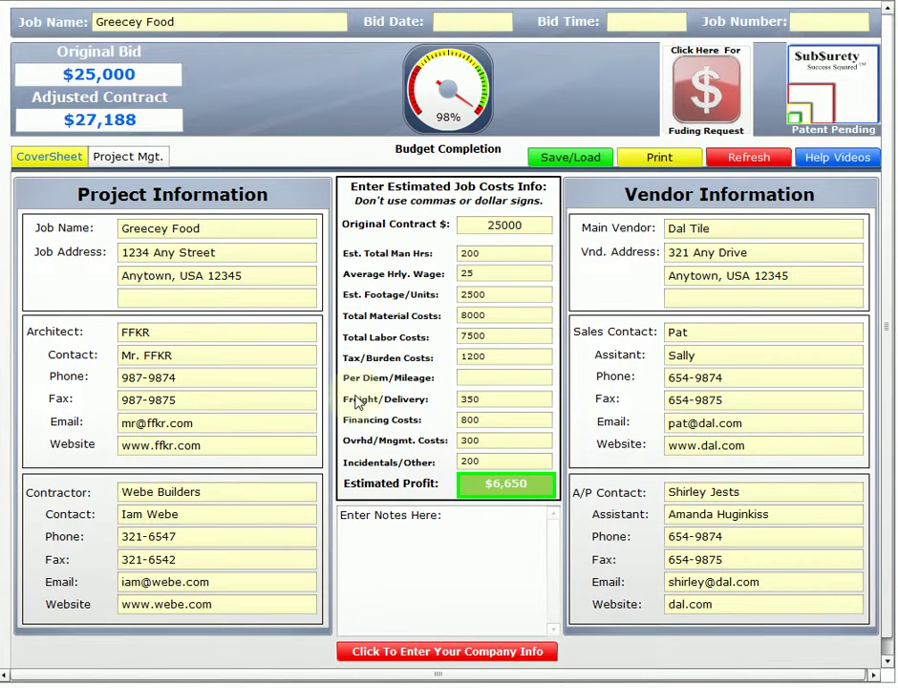
pyautogui.click(139, 158)
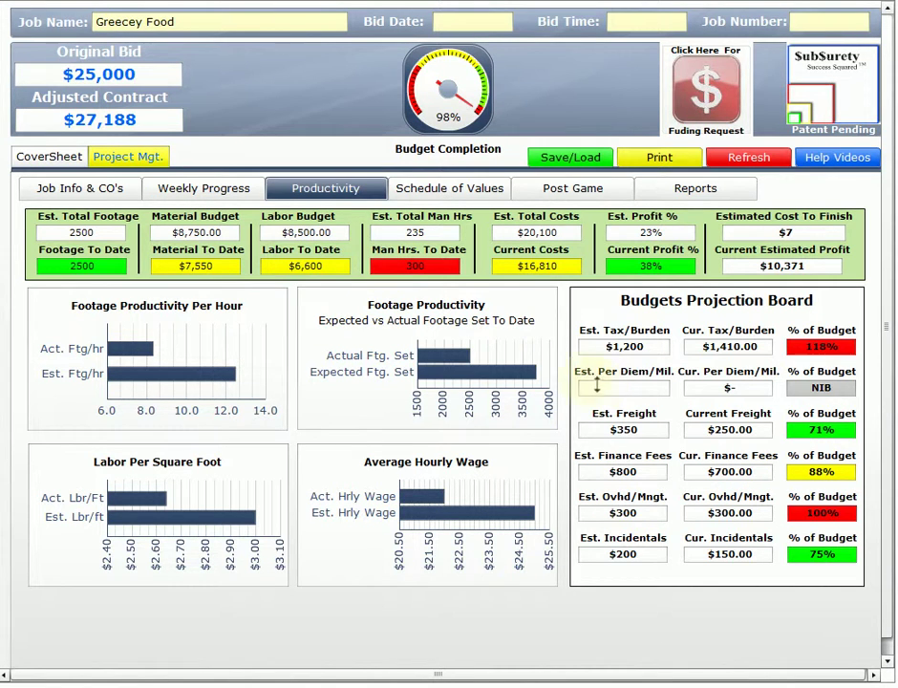
# Compare actual with estimated man hours, footage, material, labor, tax/burden, freight and profit in the Post Game Review charts
pyautogui.click(576, 191)
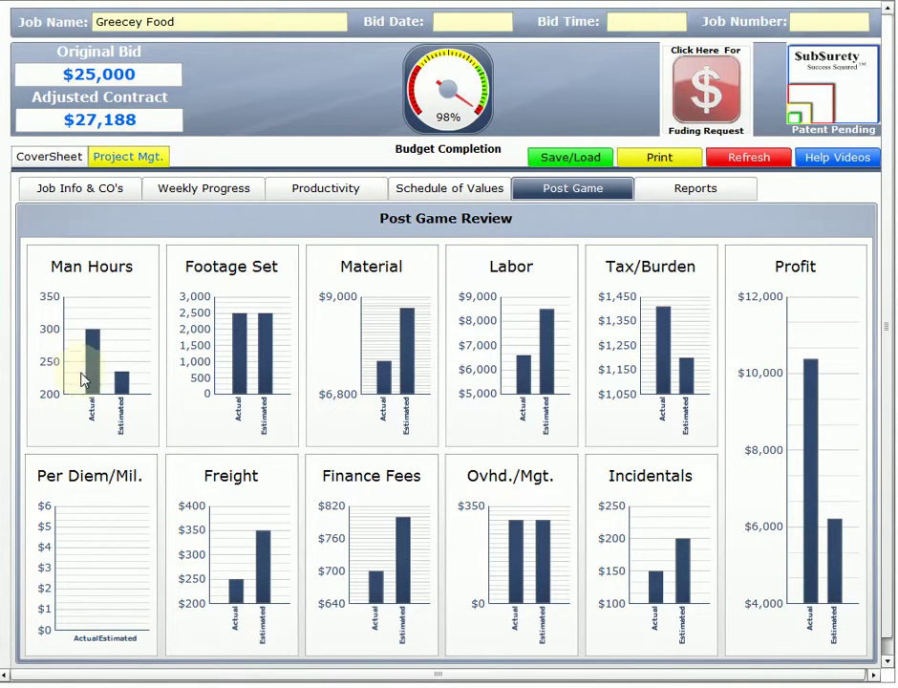
pyautogui.moveTo(93, 361)
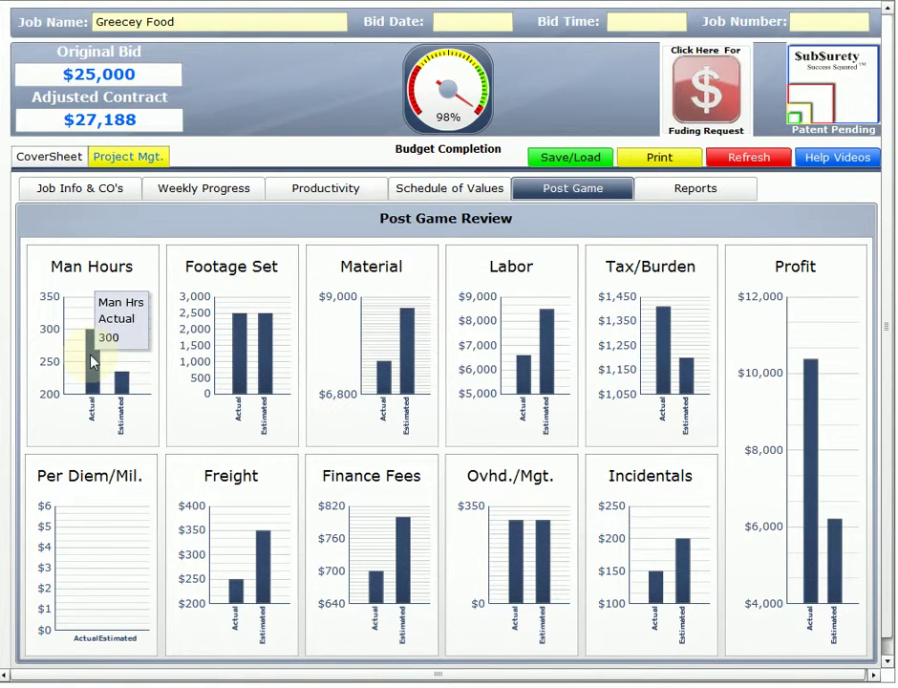
pyautogui.moveTo(123, 382)
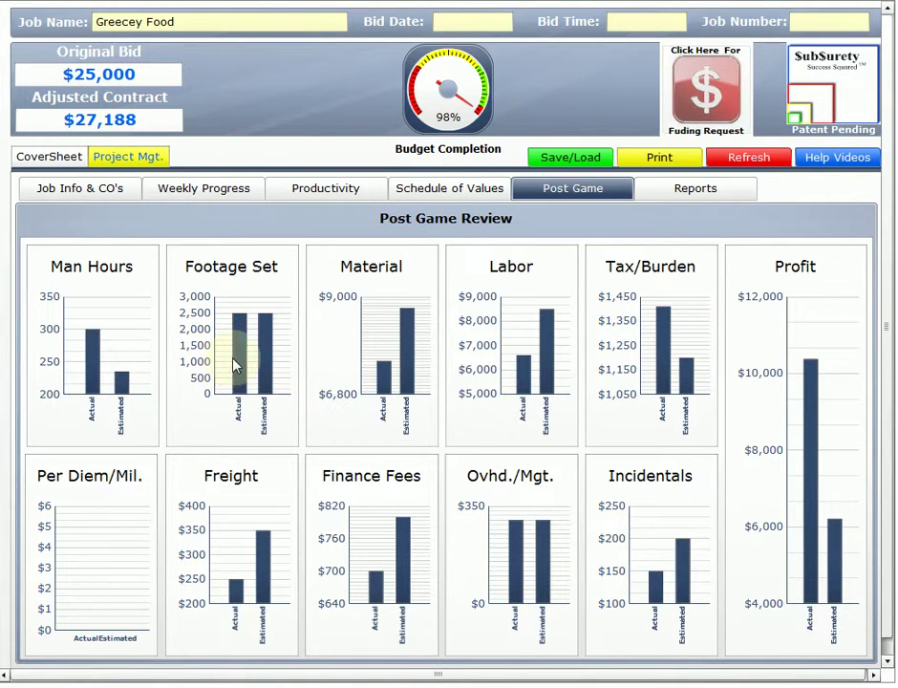
pyautogui.moveTo(242, 363)
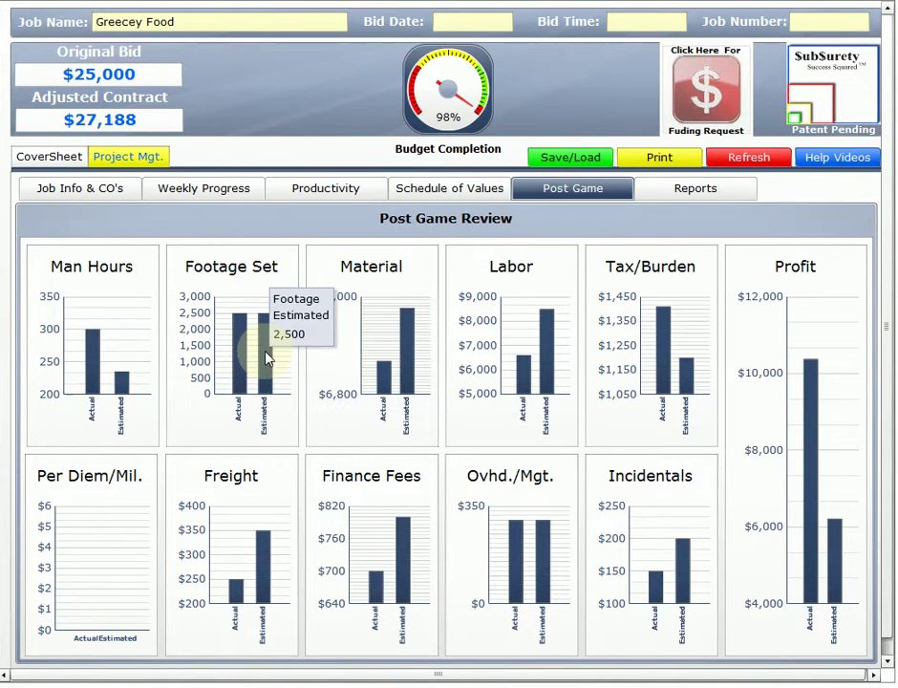
pyautogui.moveTo(381, 373)
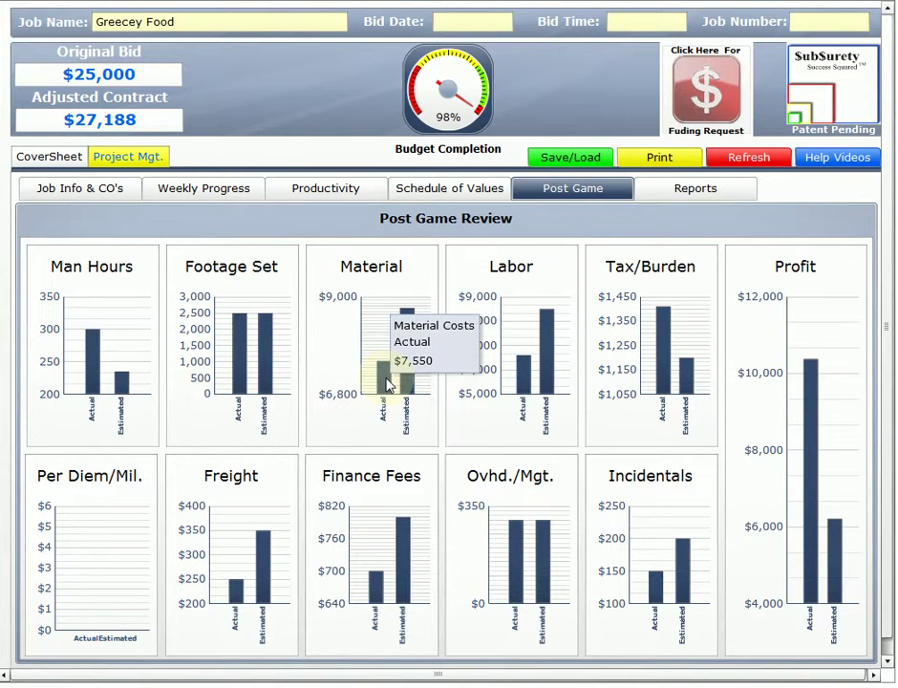
pyautogui.moveTo(408, 382)
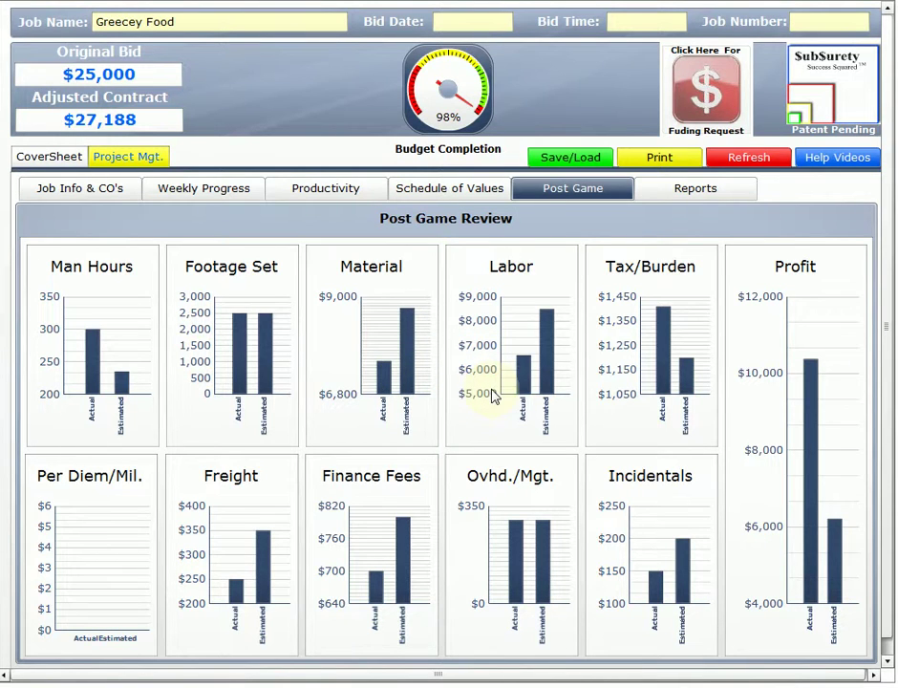
pyautogui.moveTo(524, 382)
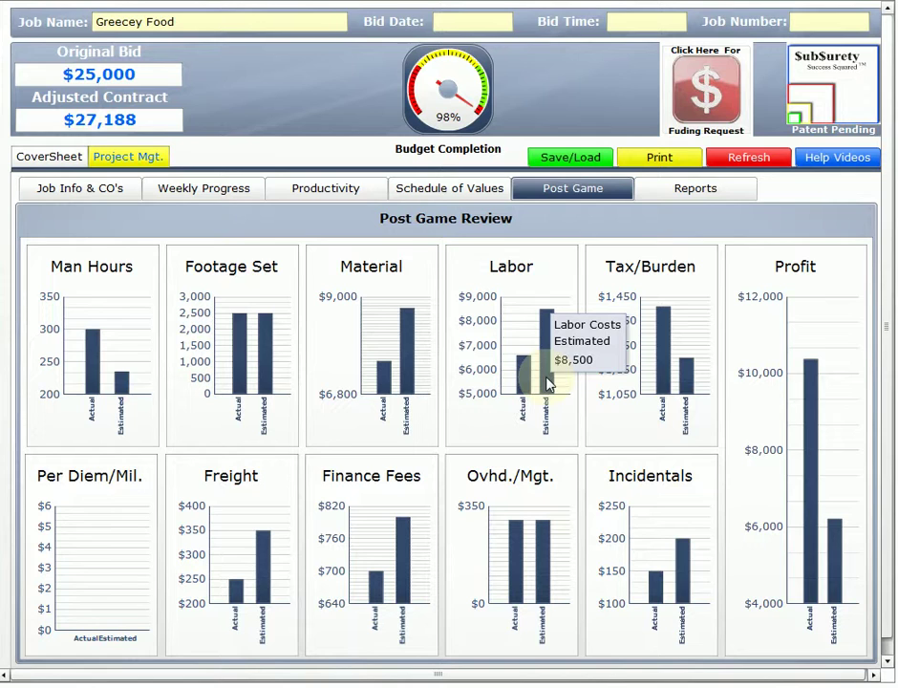
pyautogui.moveTo(666, 362)
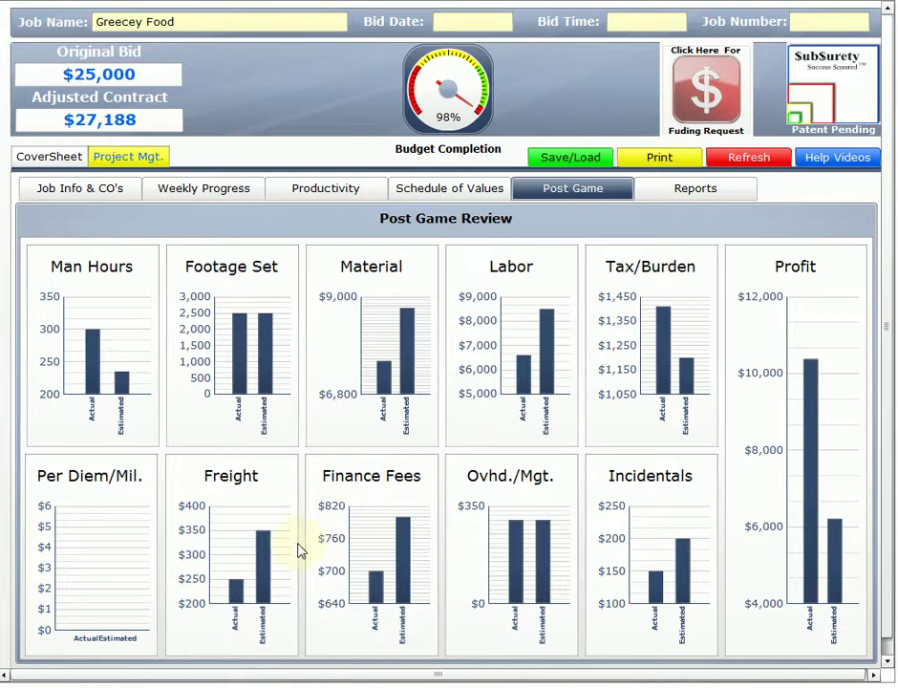
pyautogui.moveTo(234, 589)
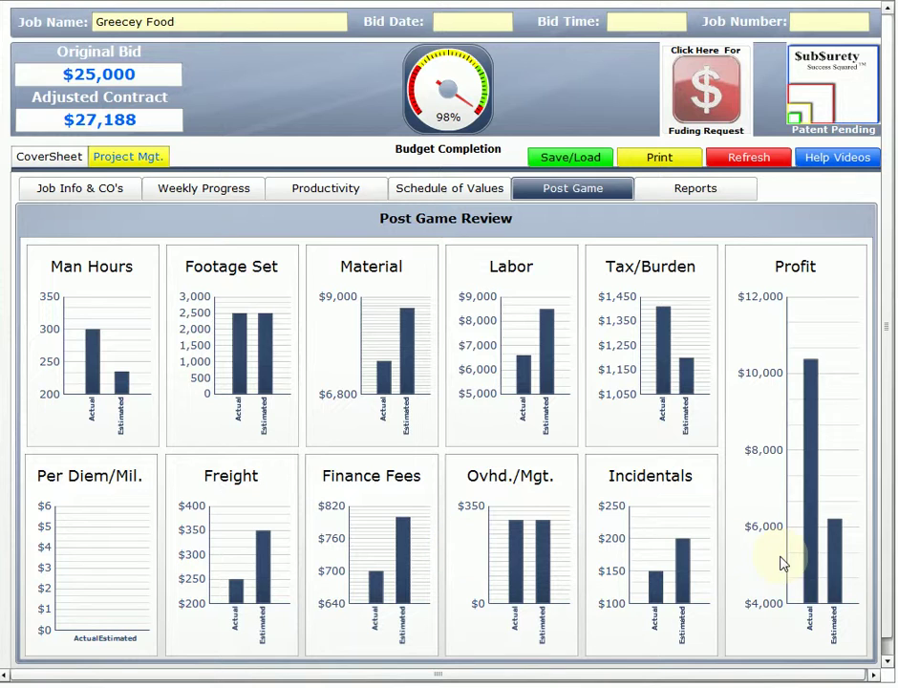
pyautogui.moveTo(814, 562)
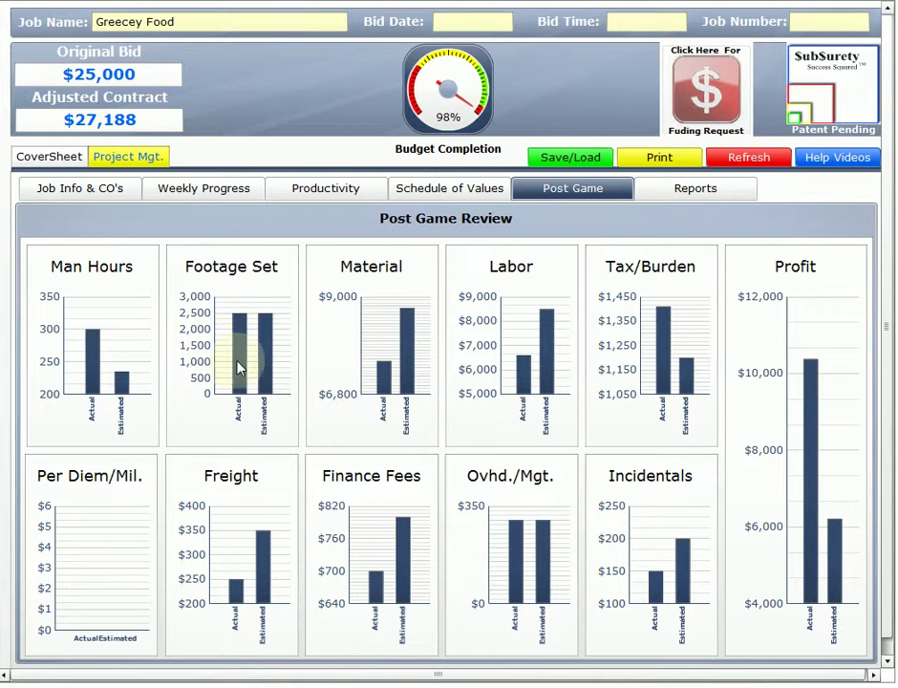
# Look over the productivity overview, the schedule of values and the reports page, finishing back on the schedule of values
pyautogui.click(330, 194)
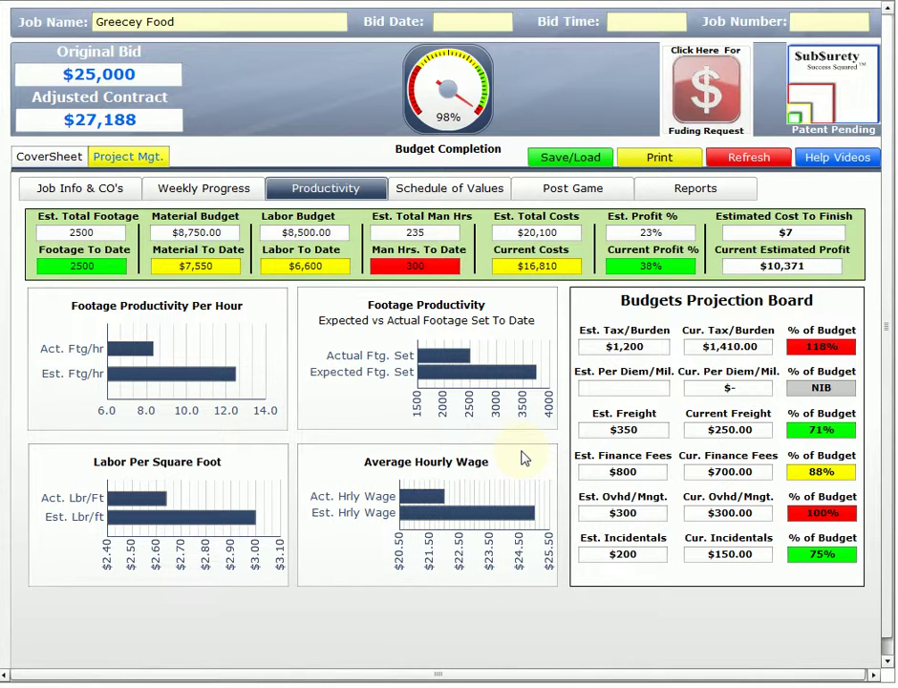
pyautogui.click(457, 196)
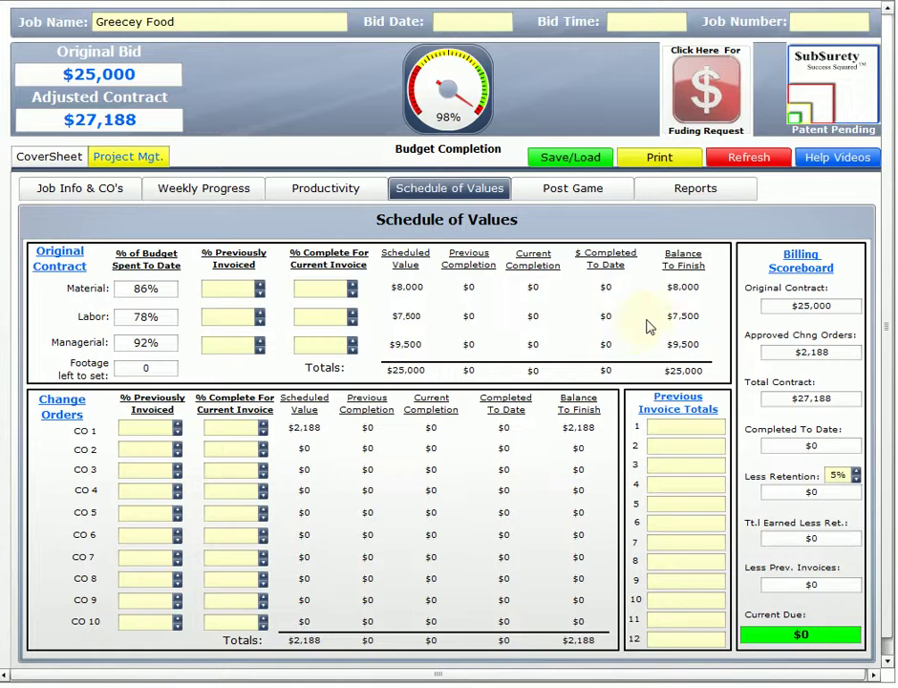
pyautogui.click(686, 196)
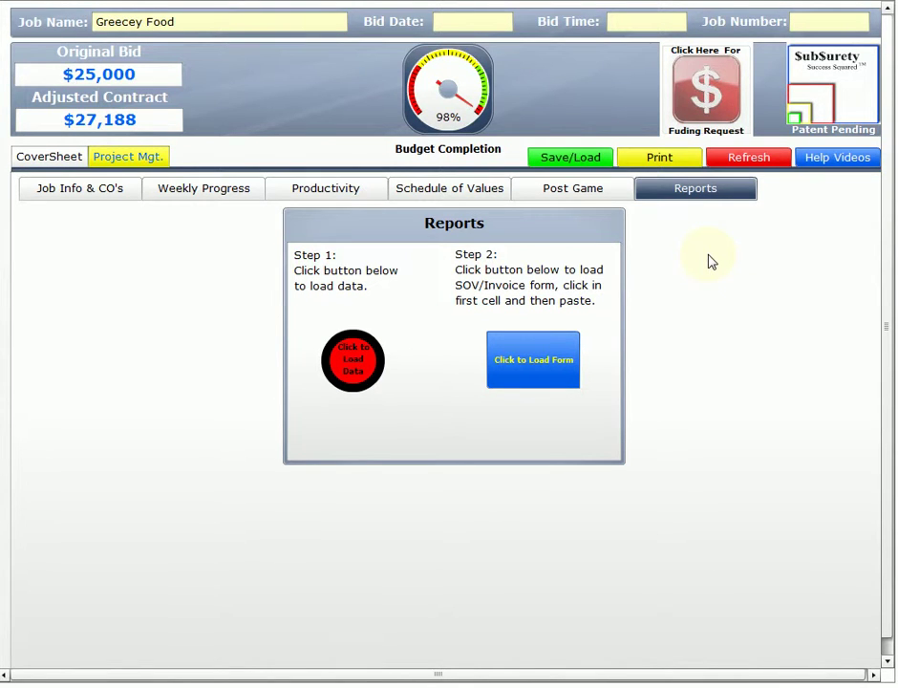
pyautogui.click(458, 196)
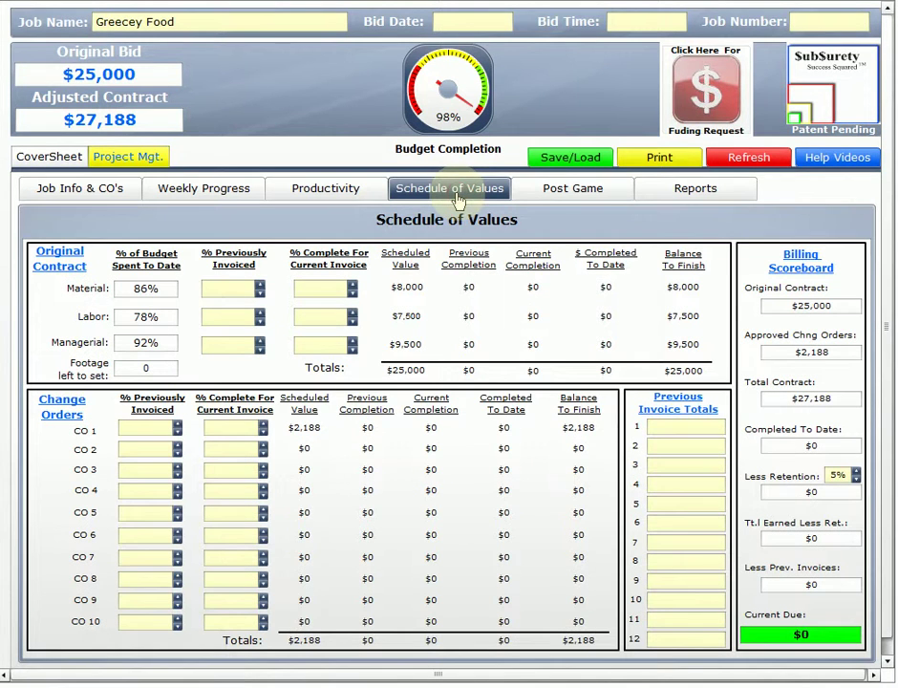